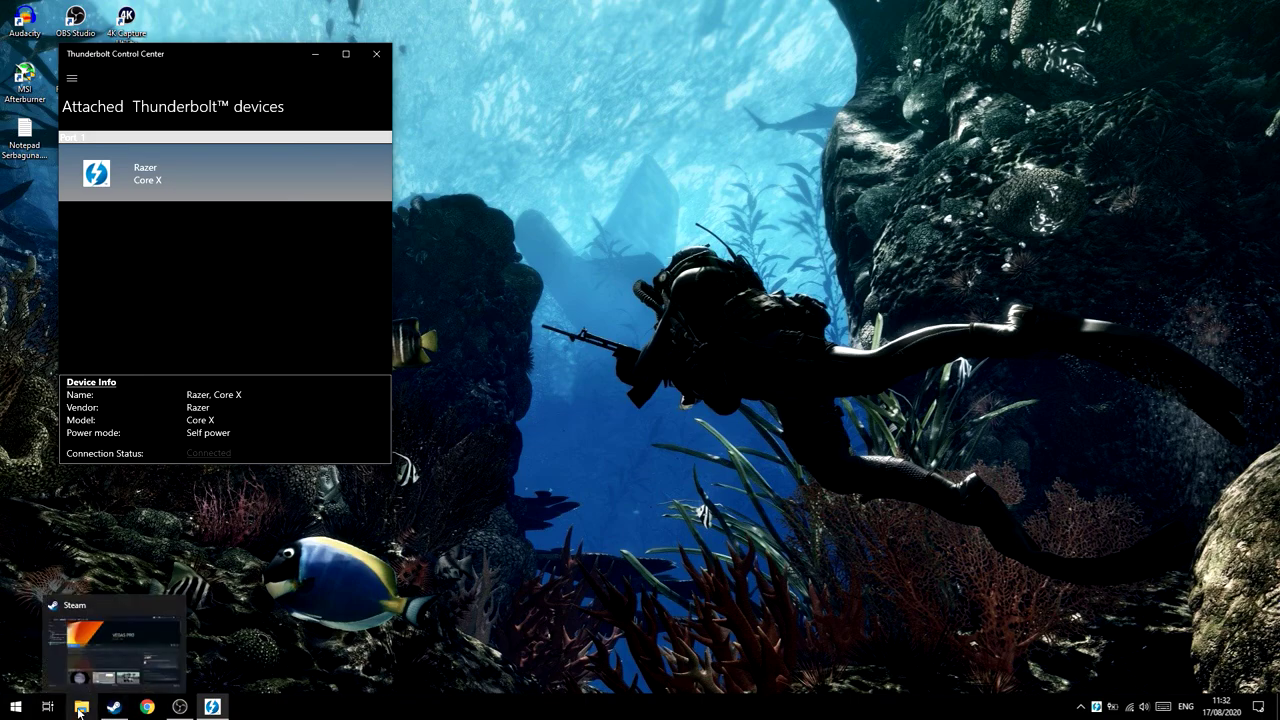
Step: Open the IDM folder on the D: drive in File Explorer and run the 451.67-desktop-win10-64bit-international-dch-whql.exe driver installer
left_click(81, 706)
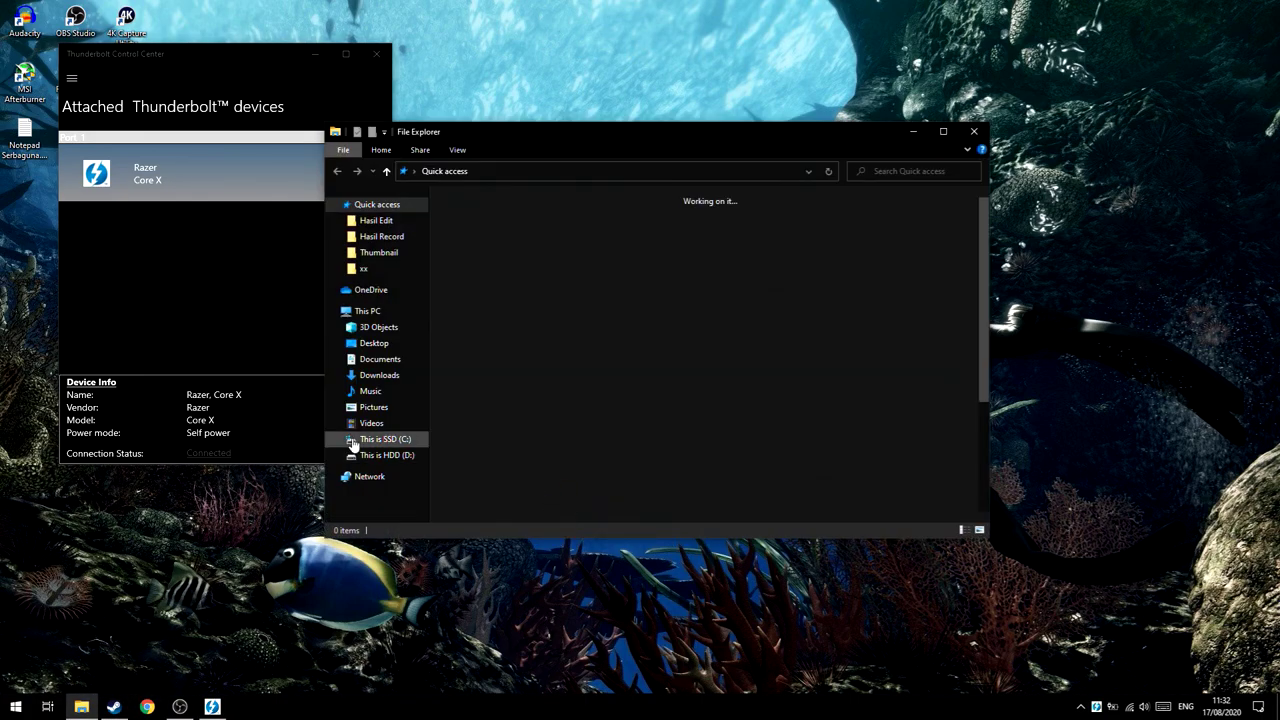
left_click(385, 455)
double_click(488, 298)
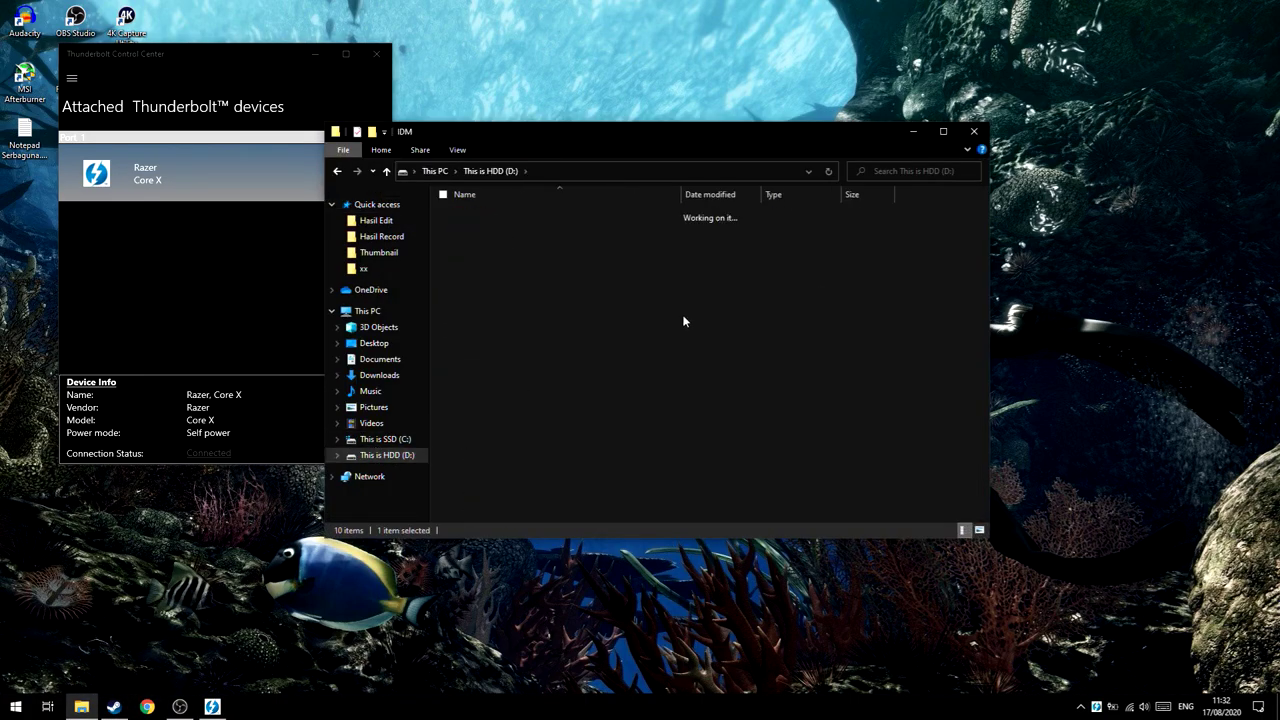
left_click(590, 412)
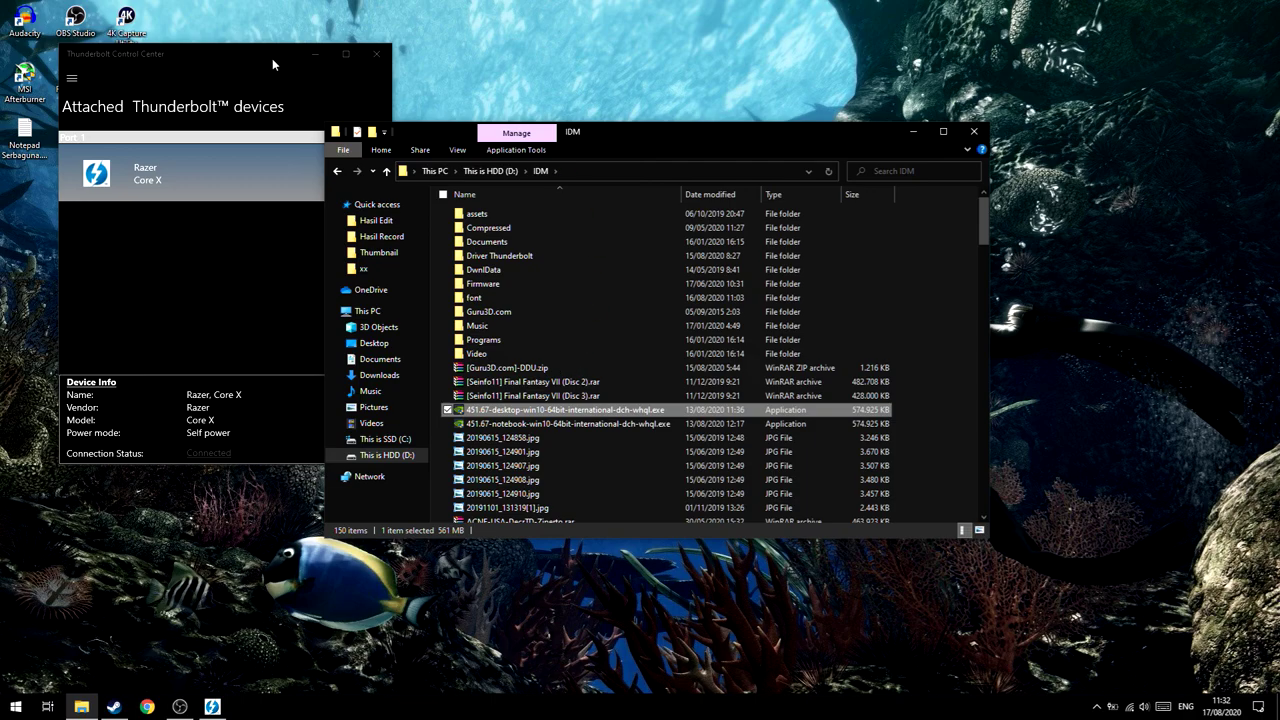
Step: Find Thunderbolt Control Center by searching the Microsoft Store for "thunde", launch it from its product page and close the store
left_click(216, 78)
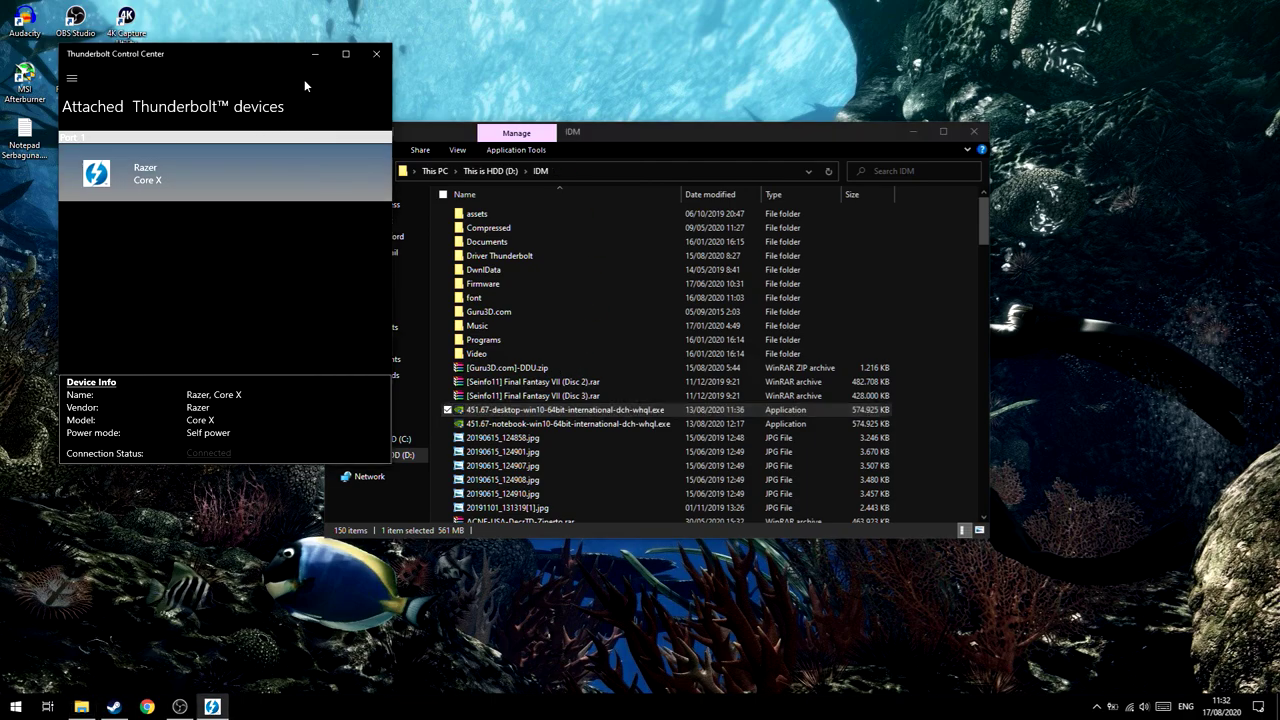
left_click(16, 706)
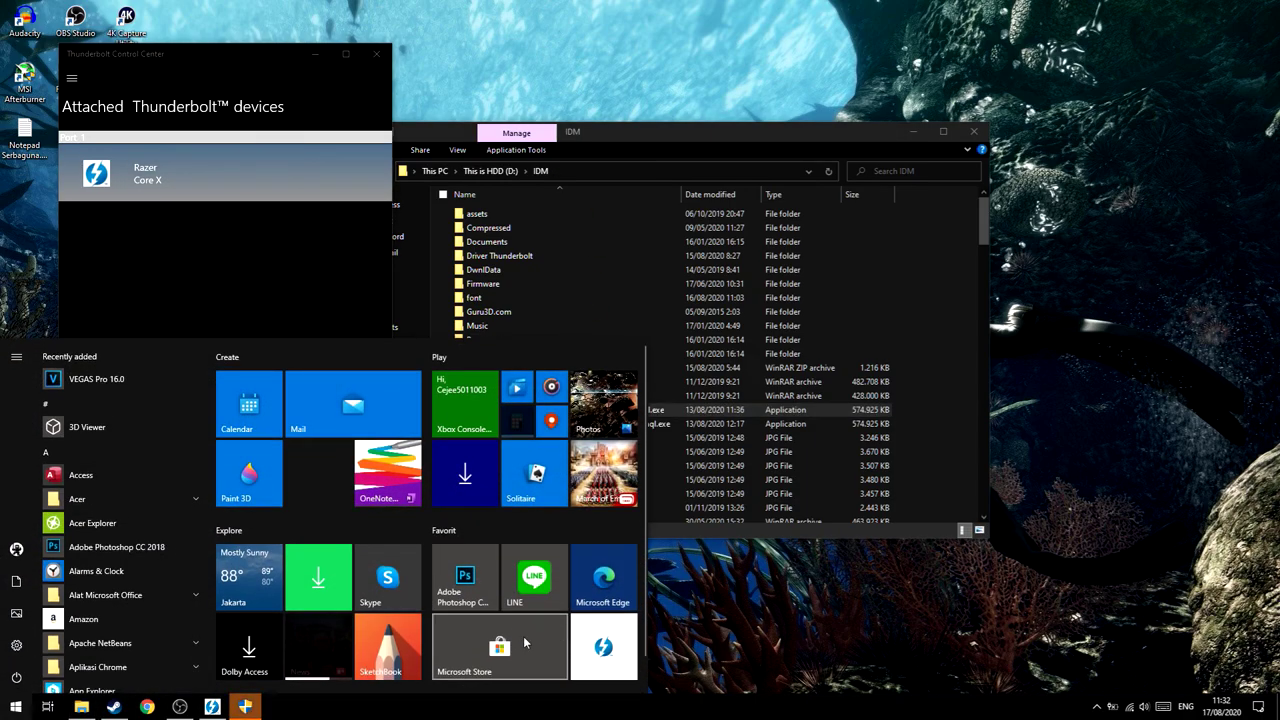
left_click(525, 643)
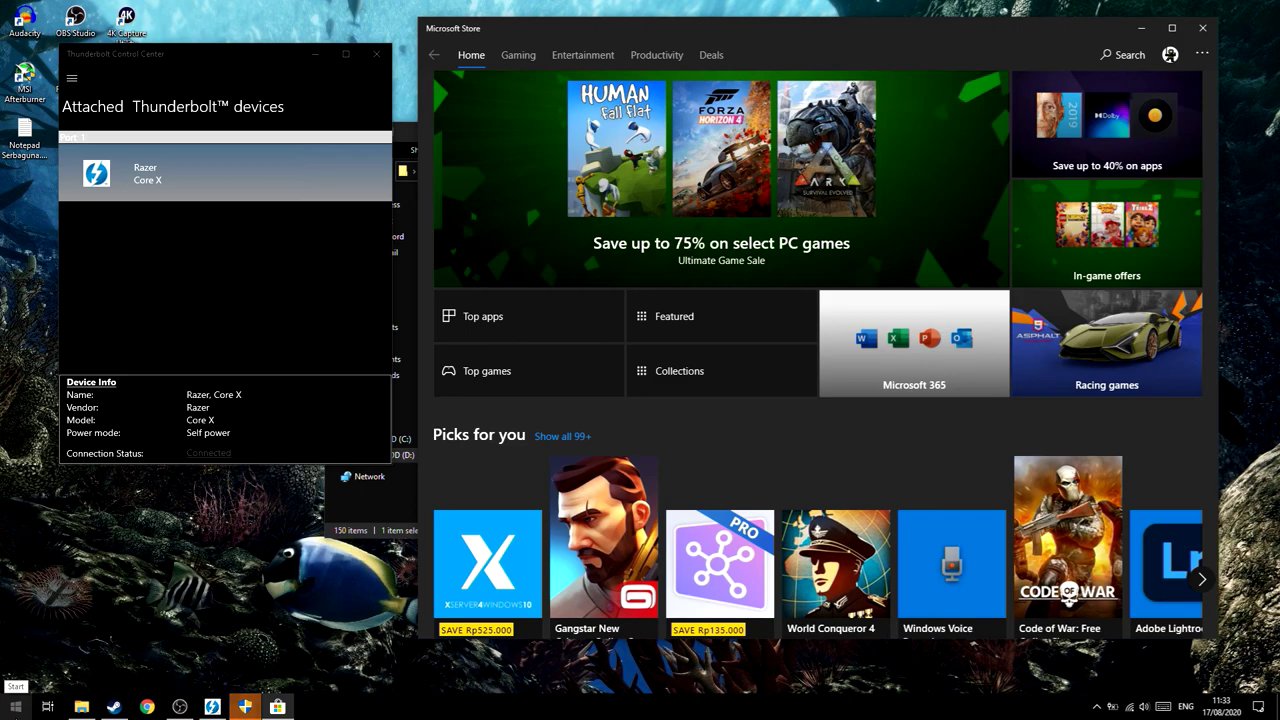
left_click(1124, 55)
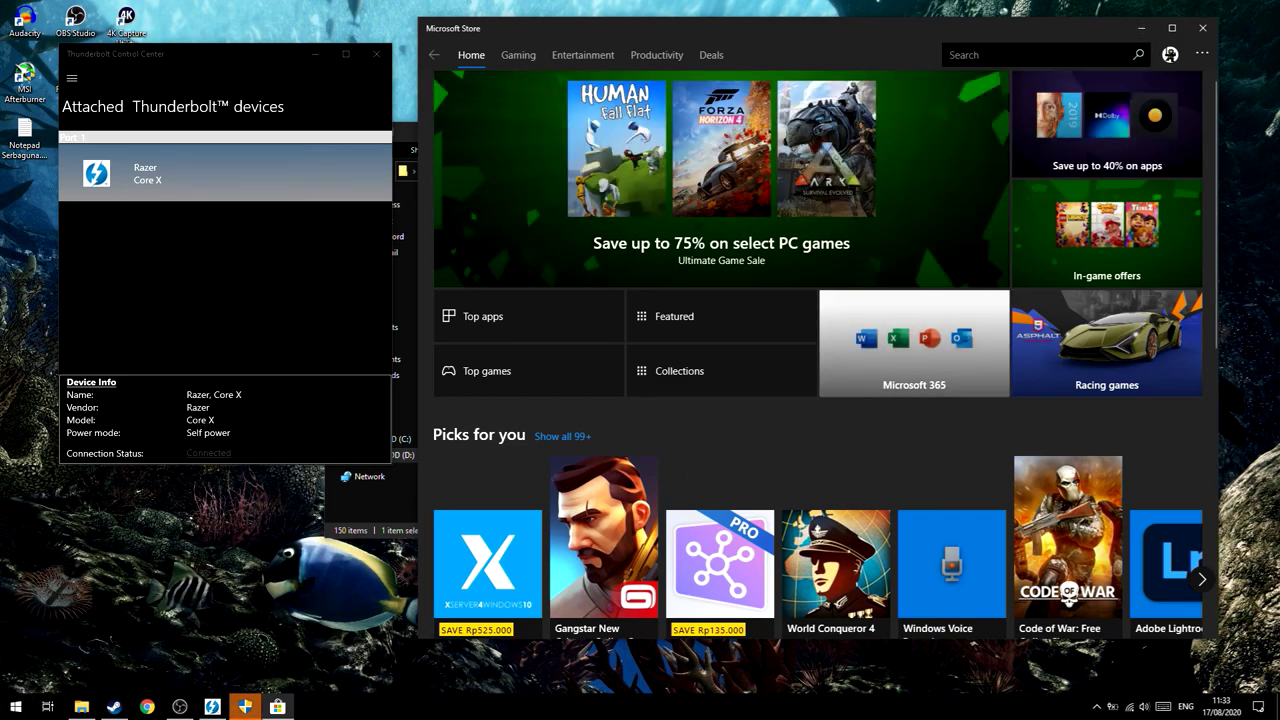
left_click(1008, 55)
type("thunde")
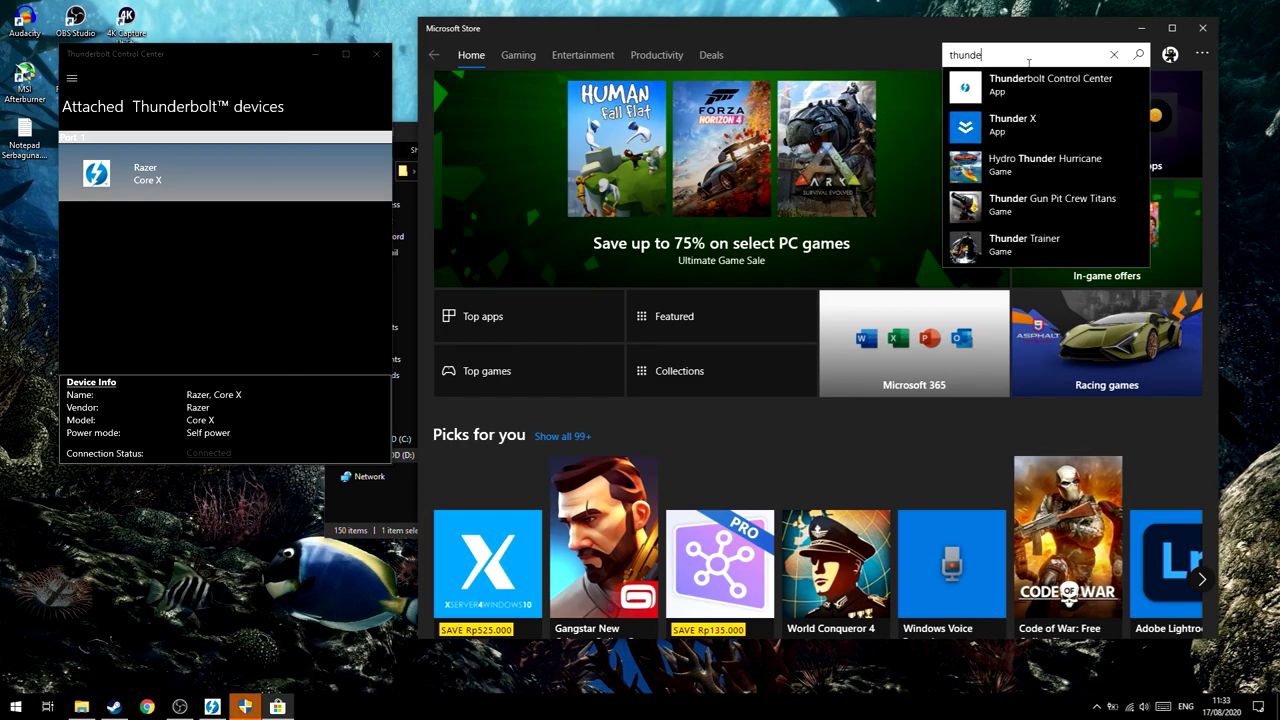
left_click(1078, 84)
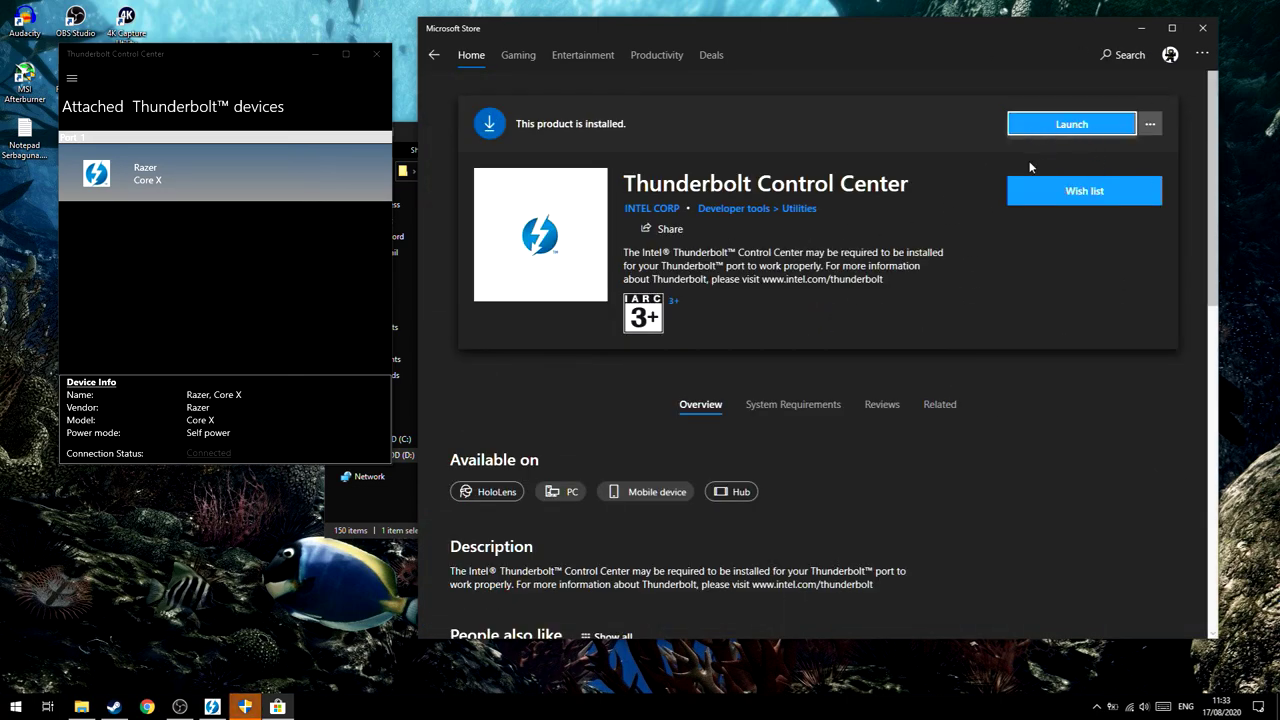
left_click(1069, 128)
left_click(1202, 27)
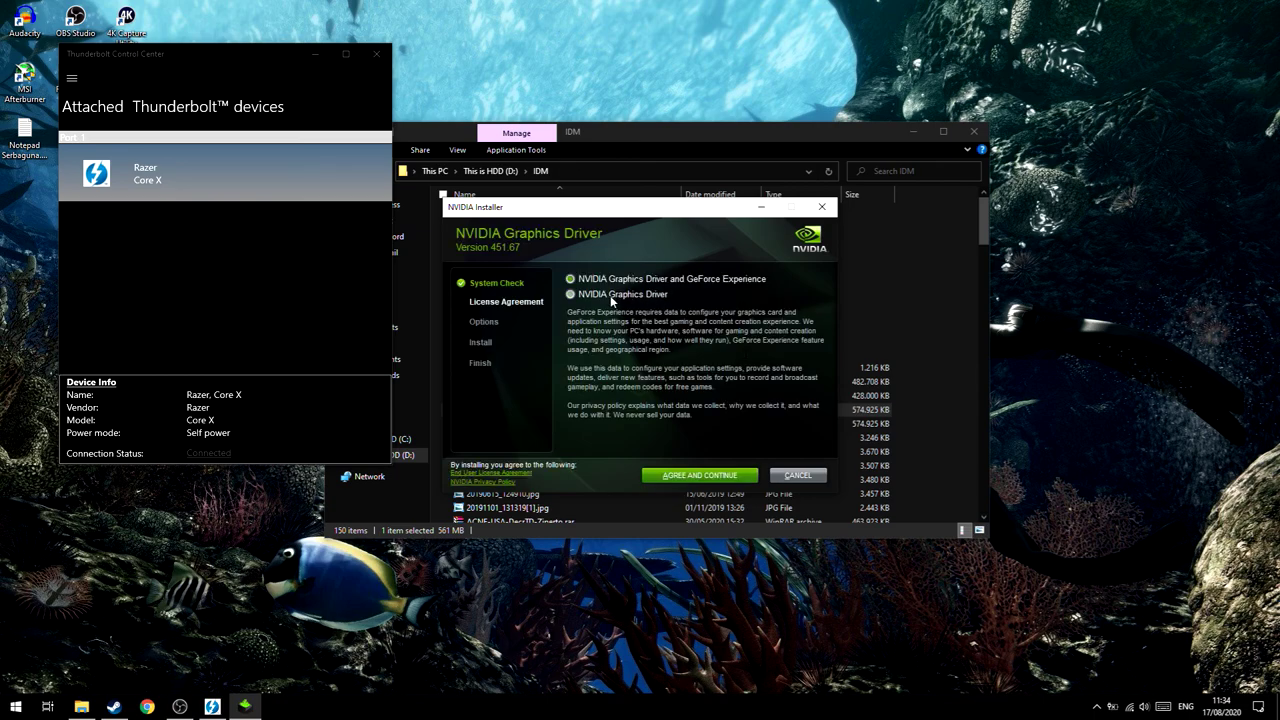
Step: Install only the NVIDIA Graphics Driver, using the Custom (Advanced) option with a clean installation
left_click(571, 294)
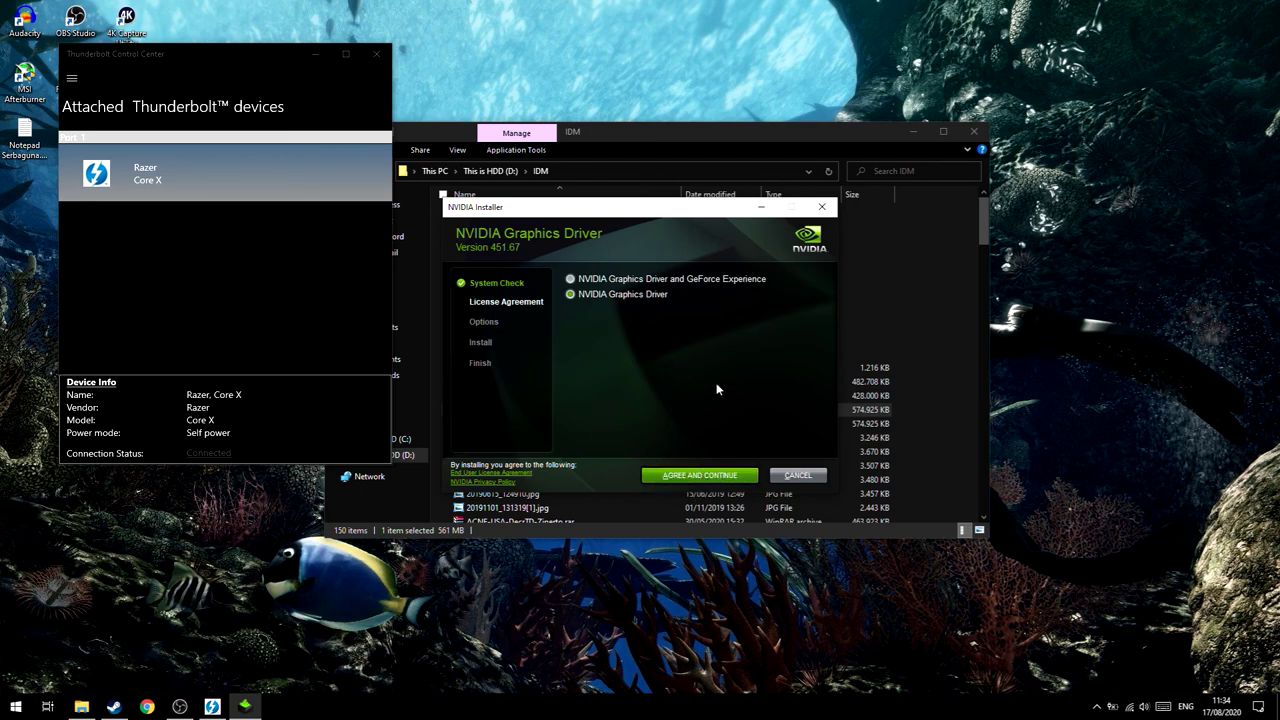
left_click(700, 477)
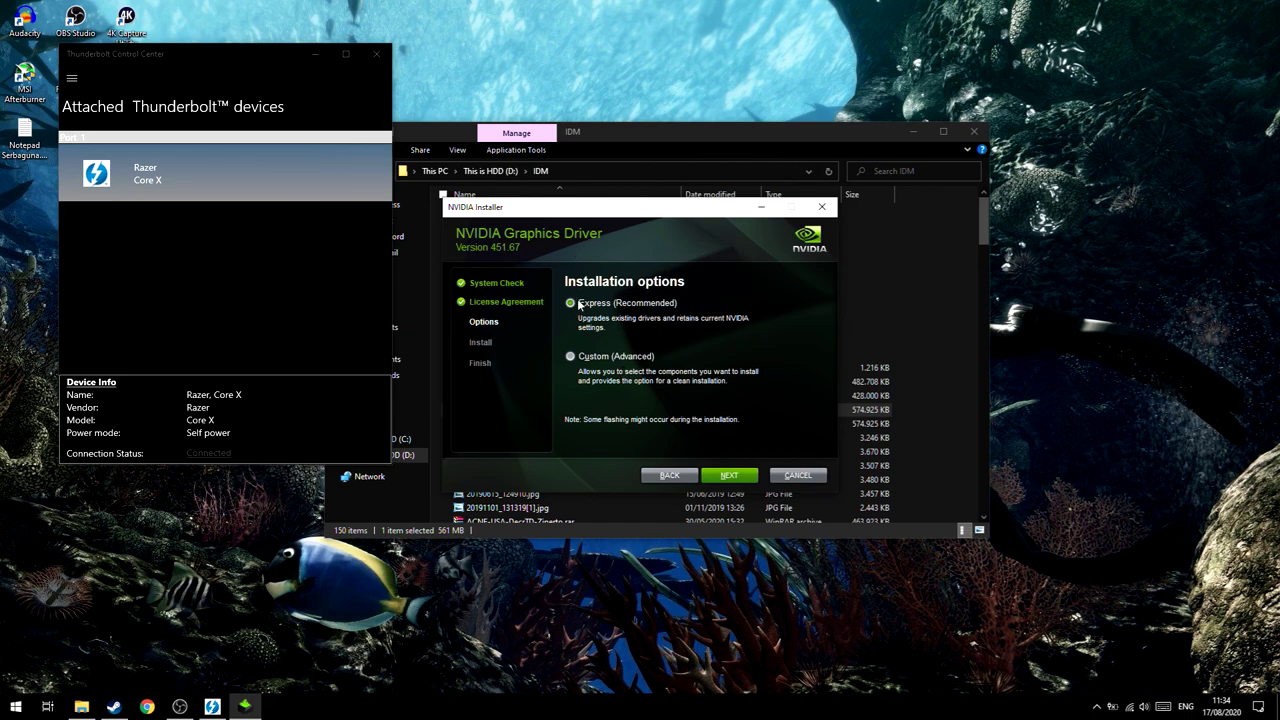
left_click(570, 357)
left_click(733, 476)
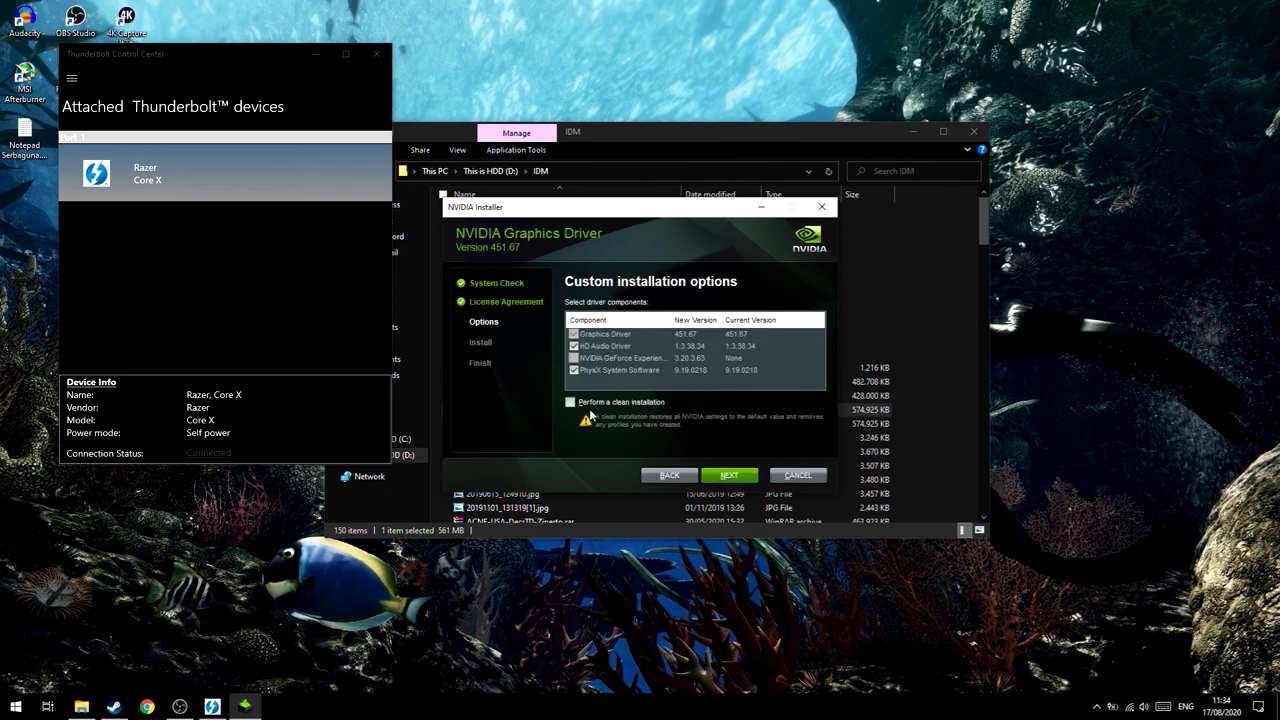
left_click(570, 403)
left_click(733, 476)
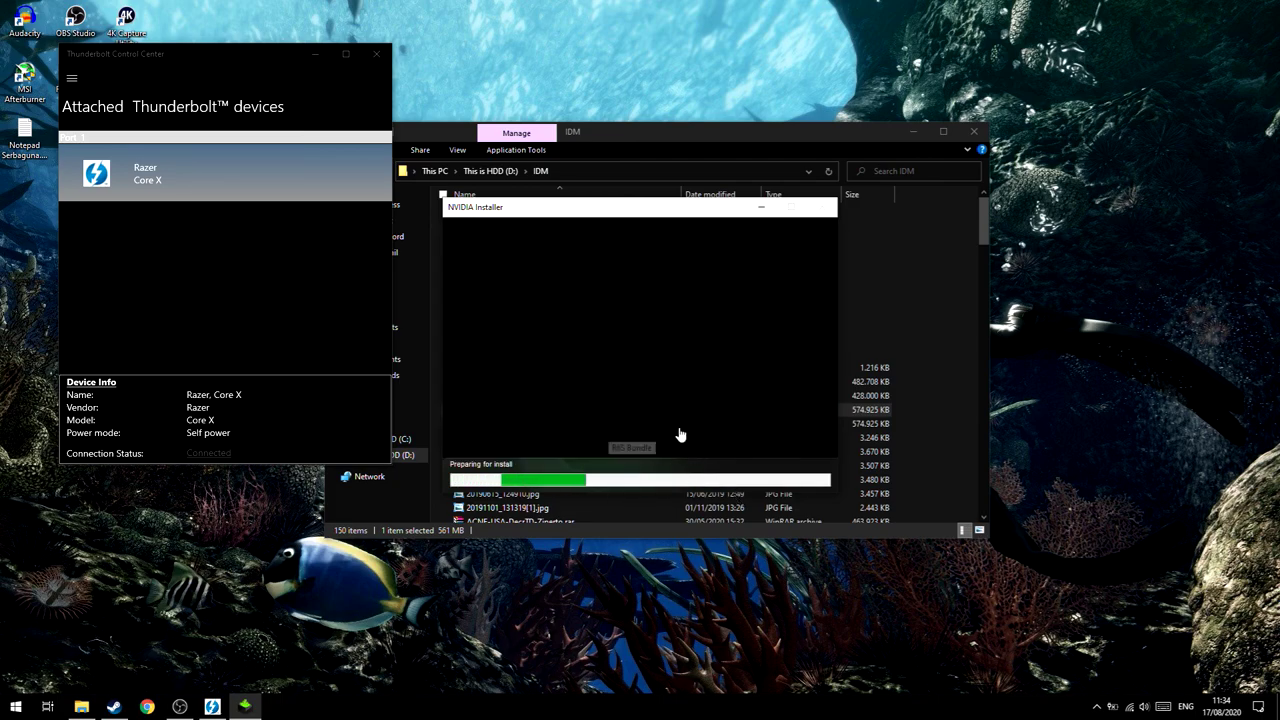
Step: Open the NVIDIA Control Panel from the desktop and bring up its System Information
right_click(1081, 230)
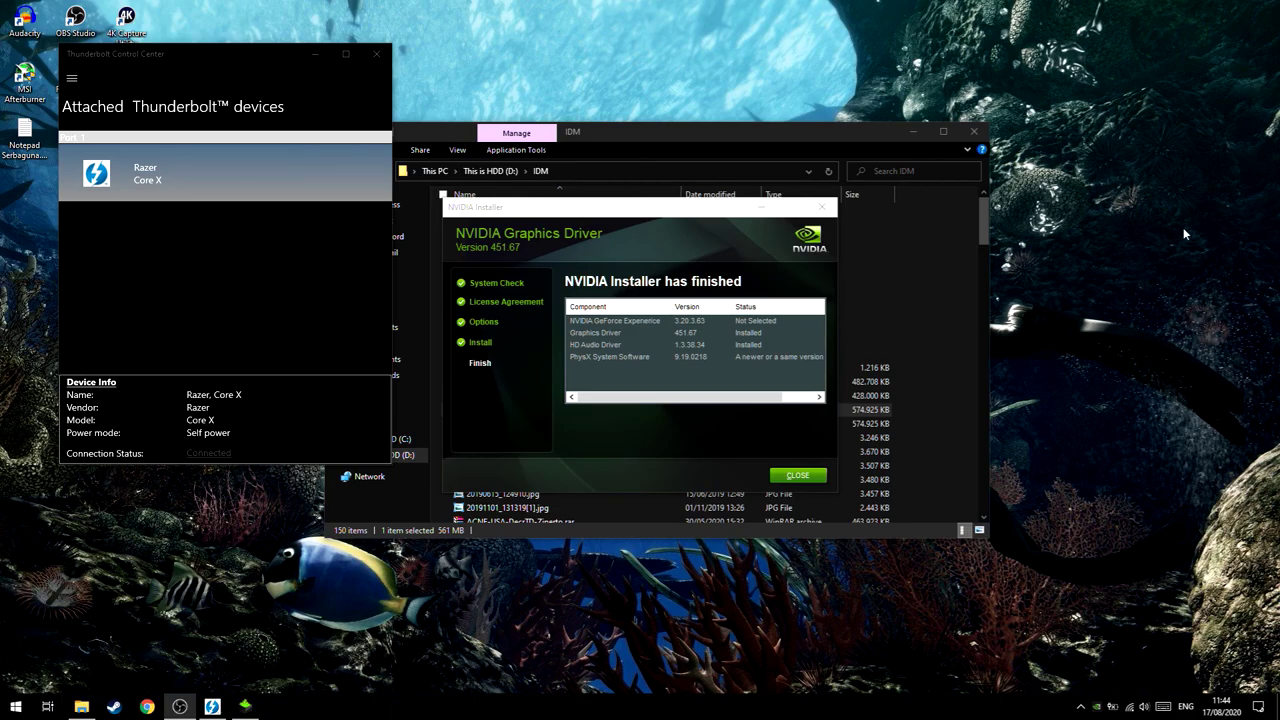
right_click(1121, 175)
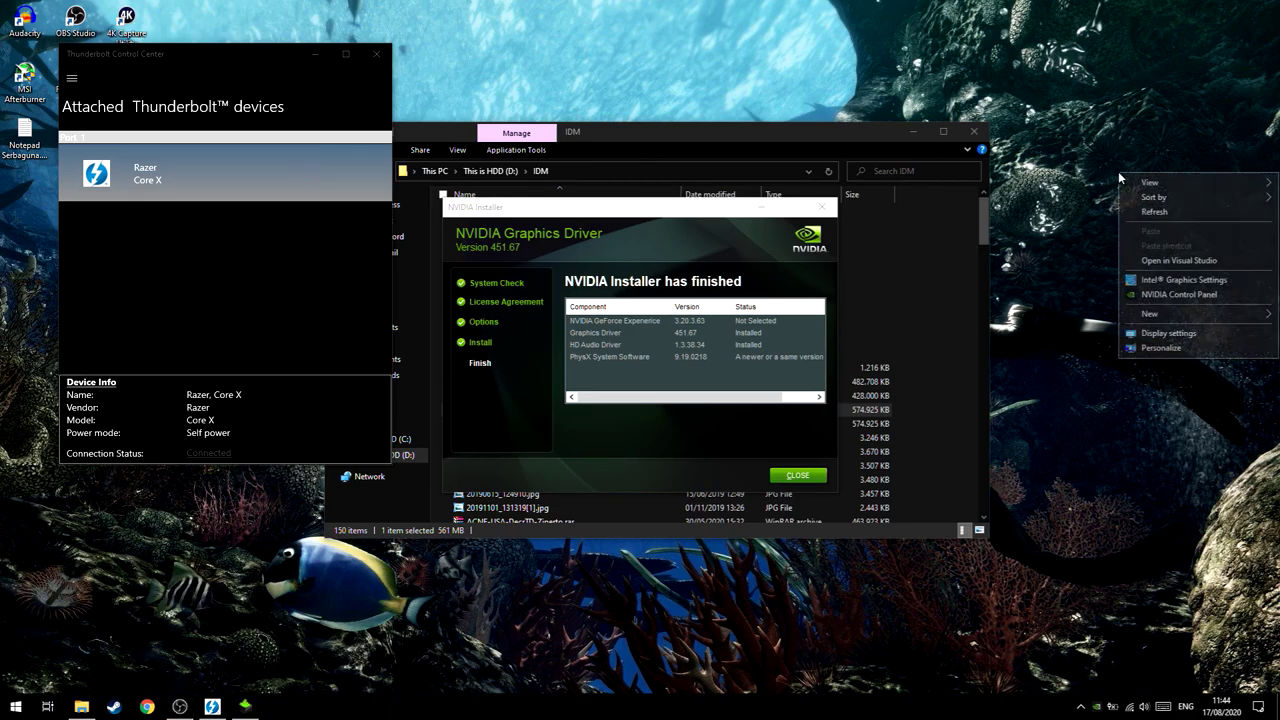
left_click(1192, 297)
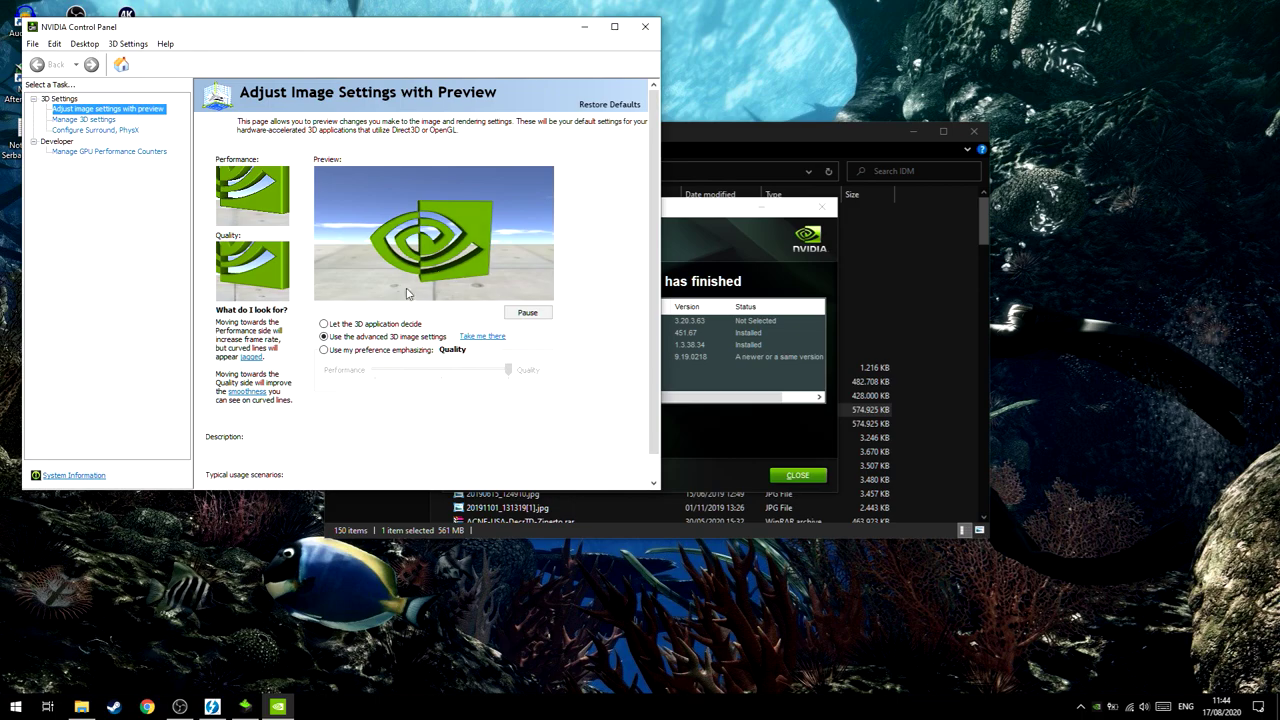
left_click(161, 44)
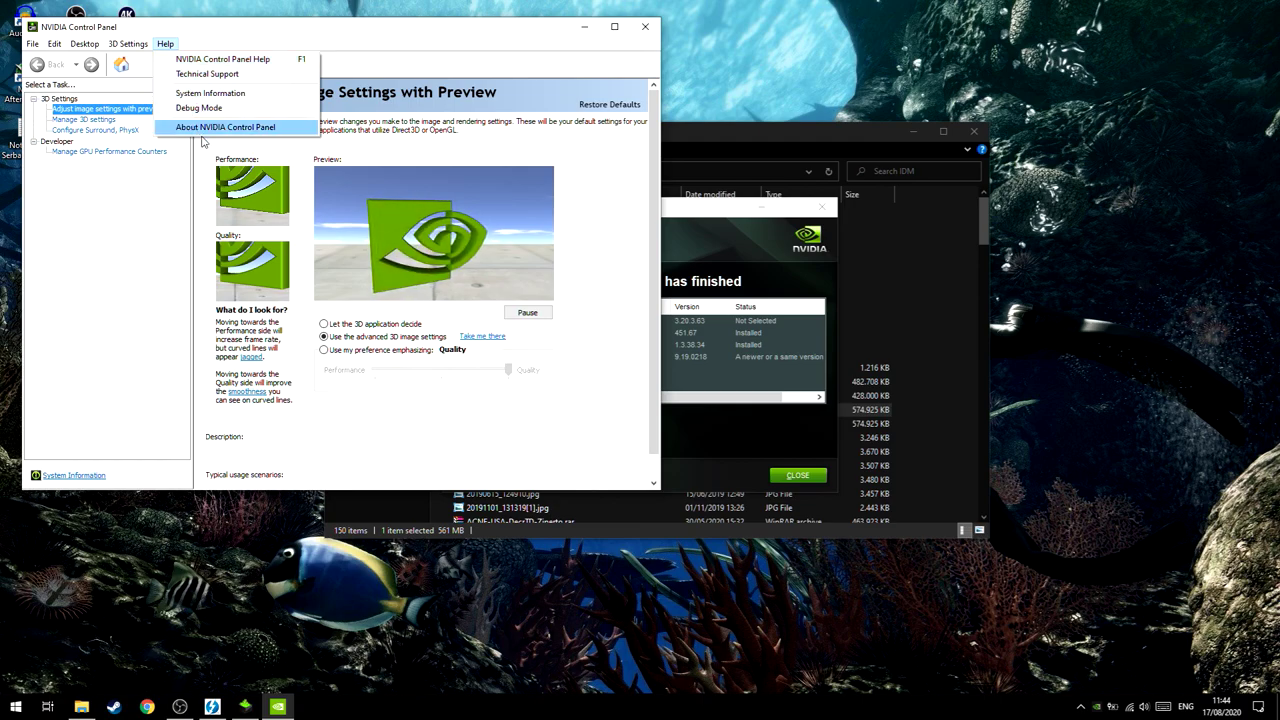
left_click(208, 93)
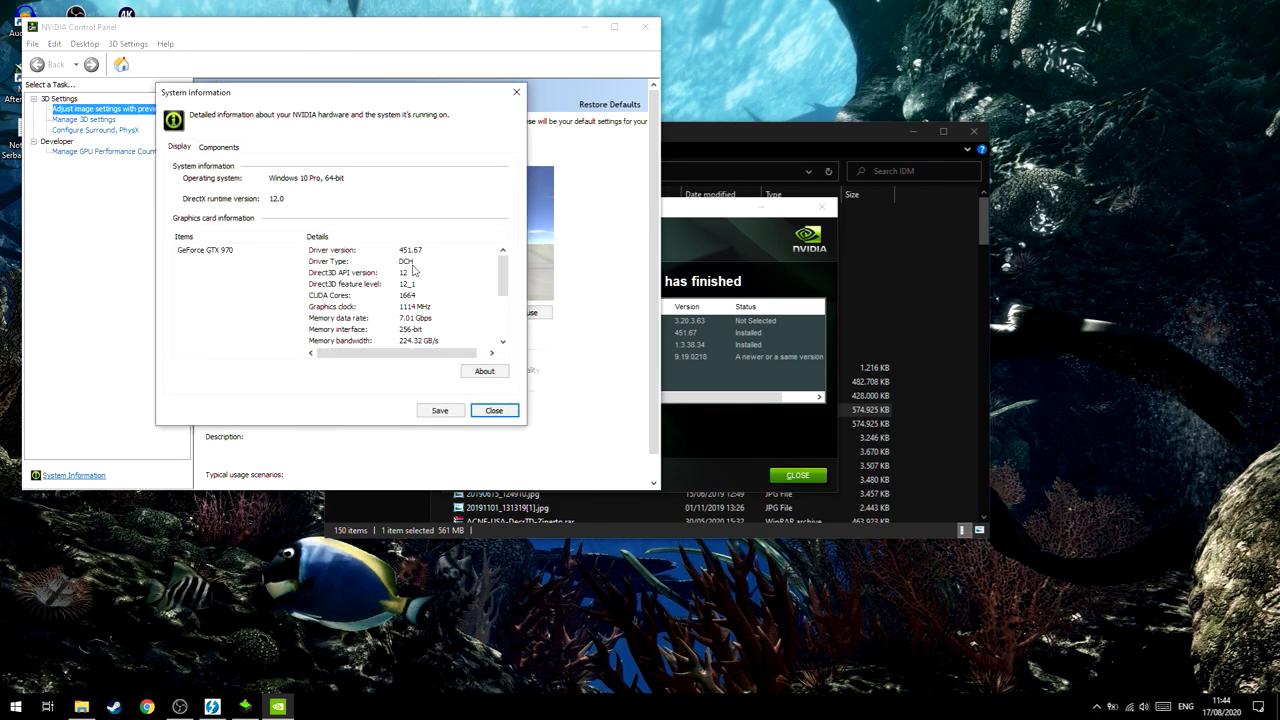
Step: Review the graphics card's driver and memory details in System Information, and close the NVIDIA Control Panel
scroll(414, 271, "down", 3)
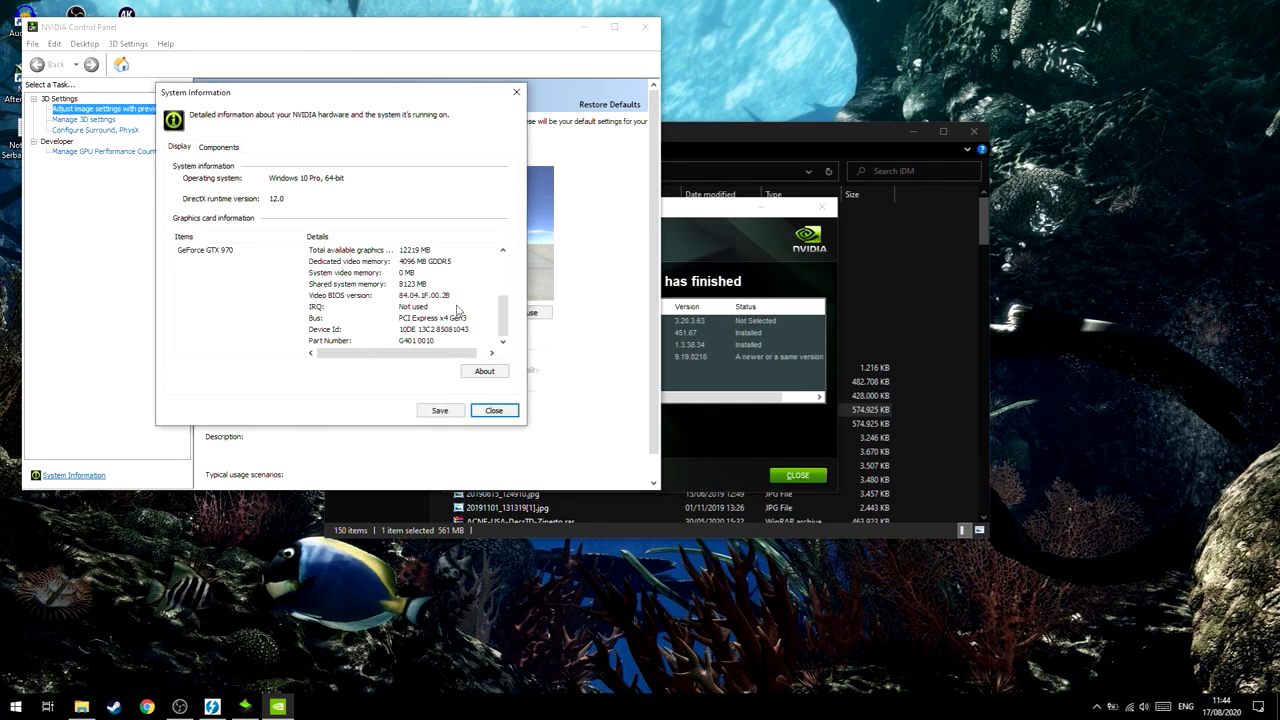
scroll(440, 318, "up", 3)
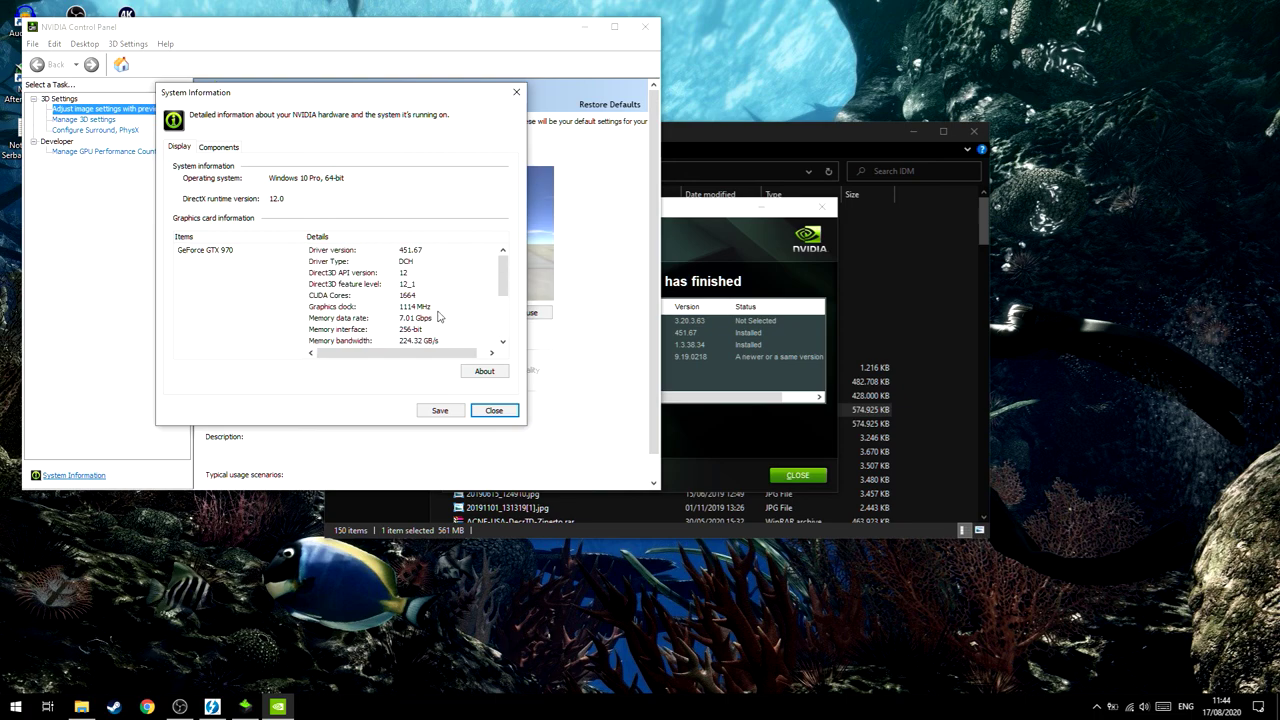
scroll(384, 305, "down", 1)
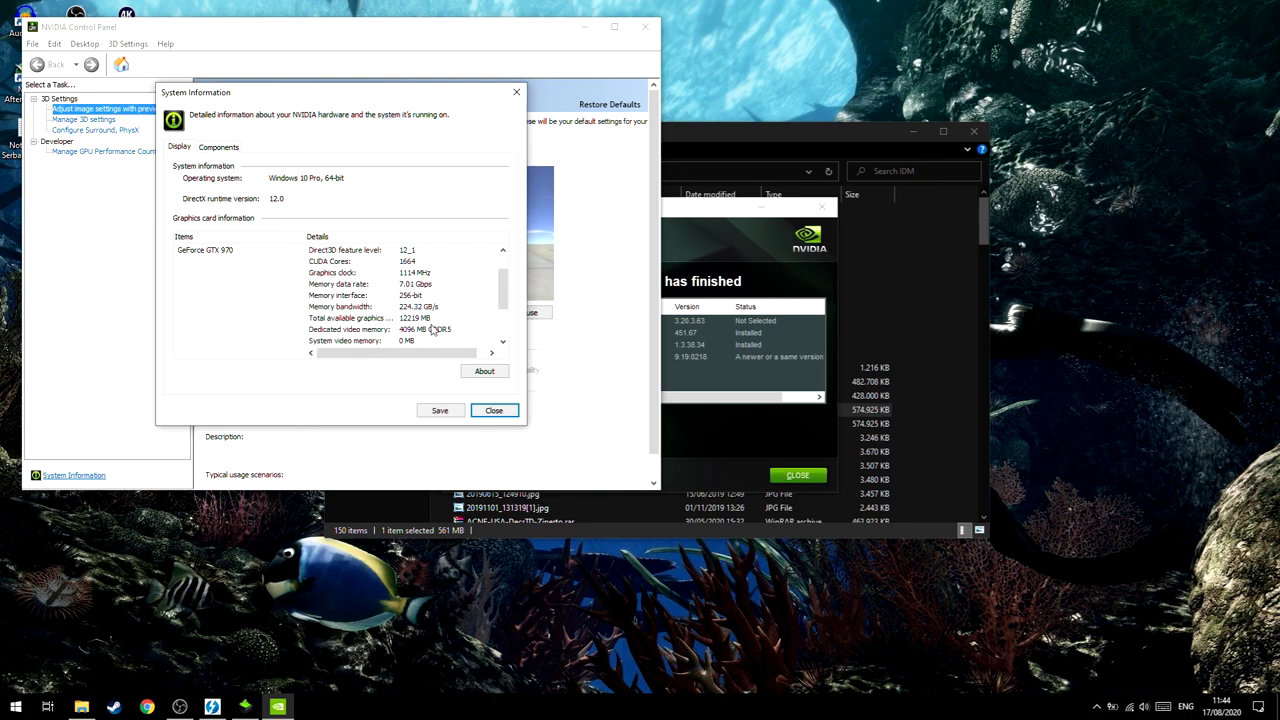
scroll(428, 318, "up", 1)
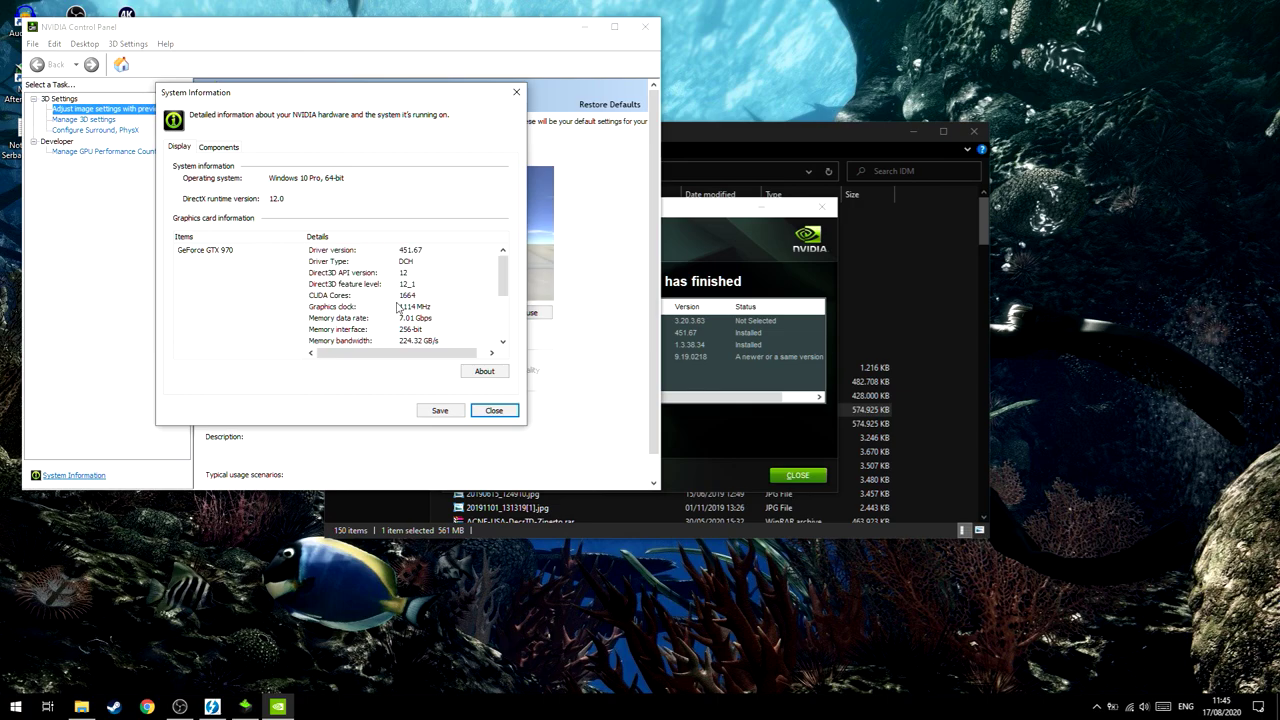
left_click(494, 411)
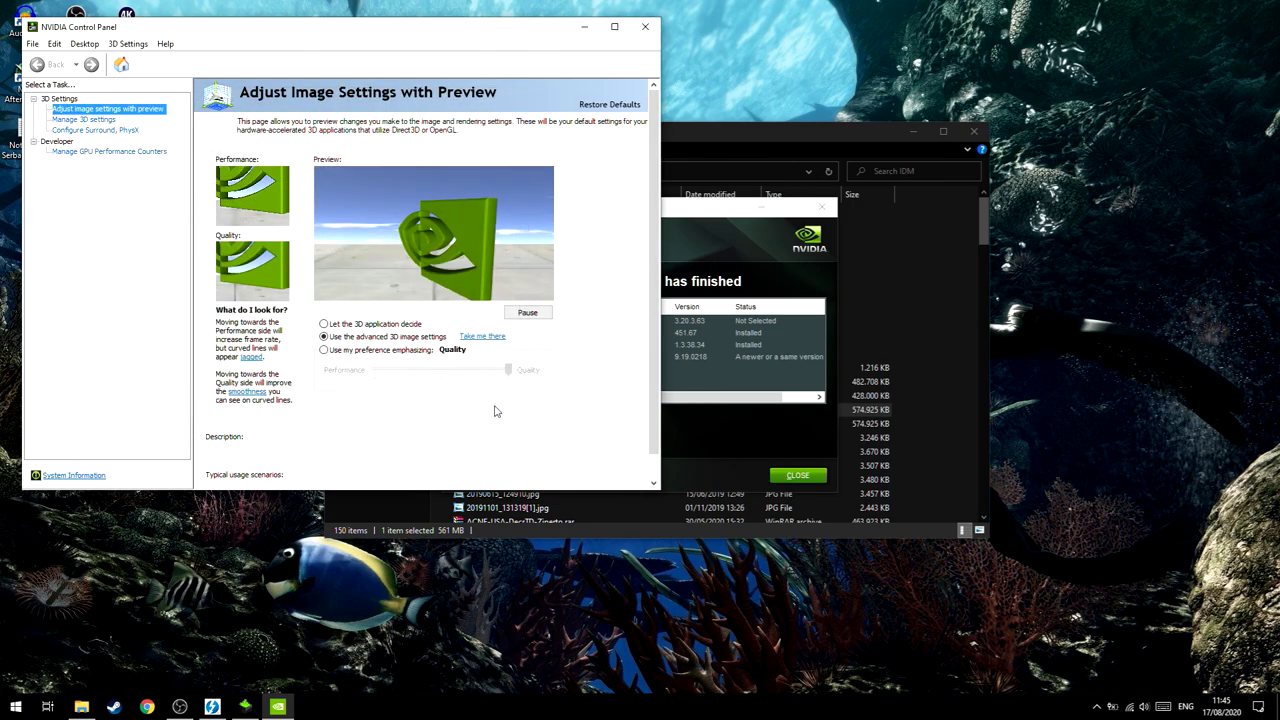
left_click(646, 27)
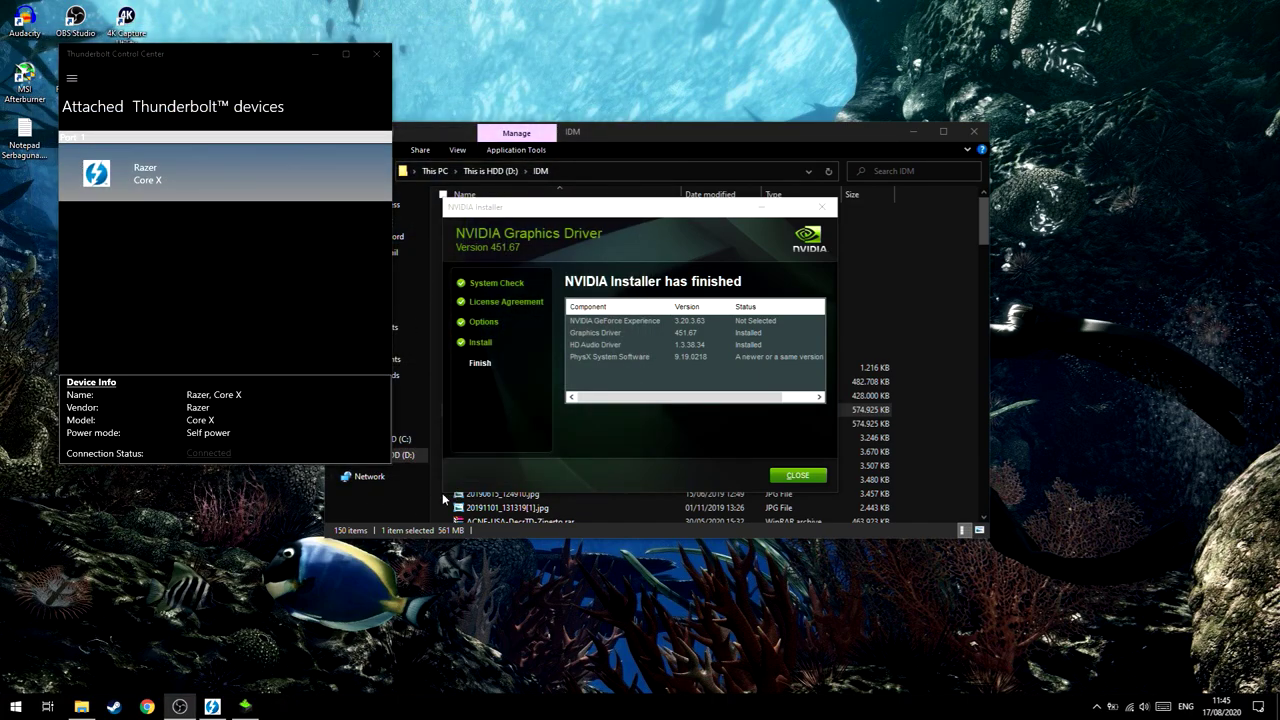
Step: Run dxdiag and check the graphics device details for Display 1, Display 2 and Display 3
left_click(5, 708)
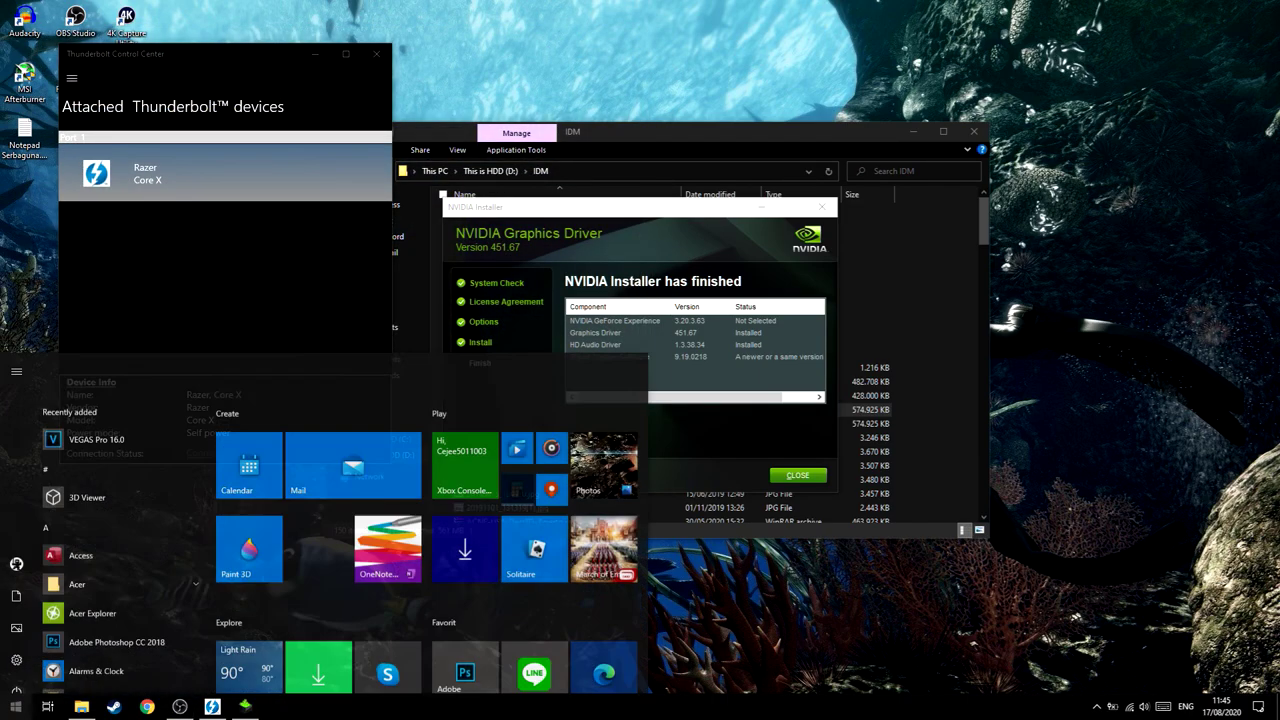
type("dxdiag")
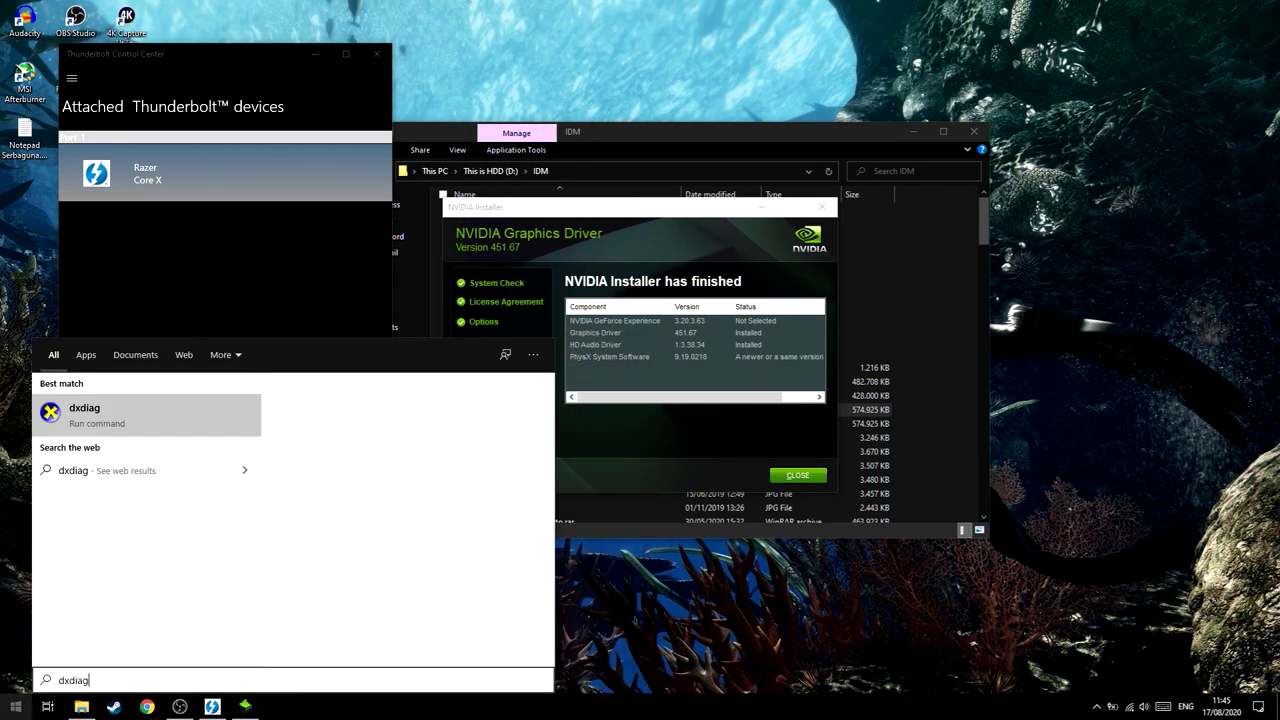
key("Return")
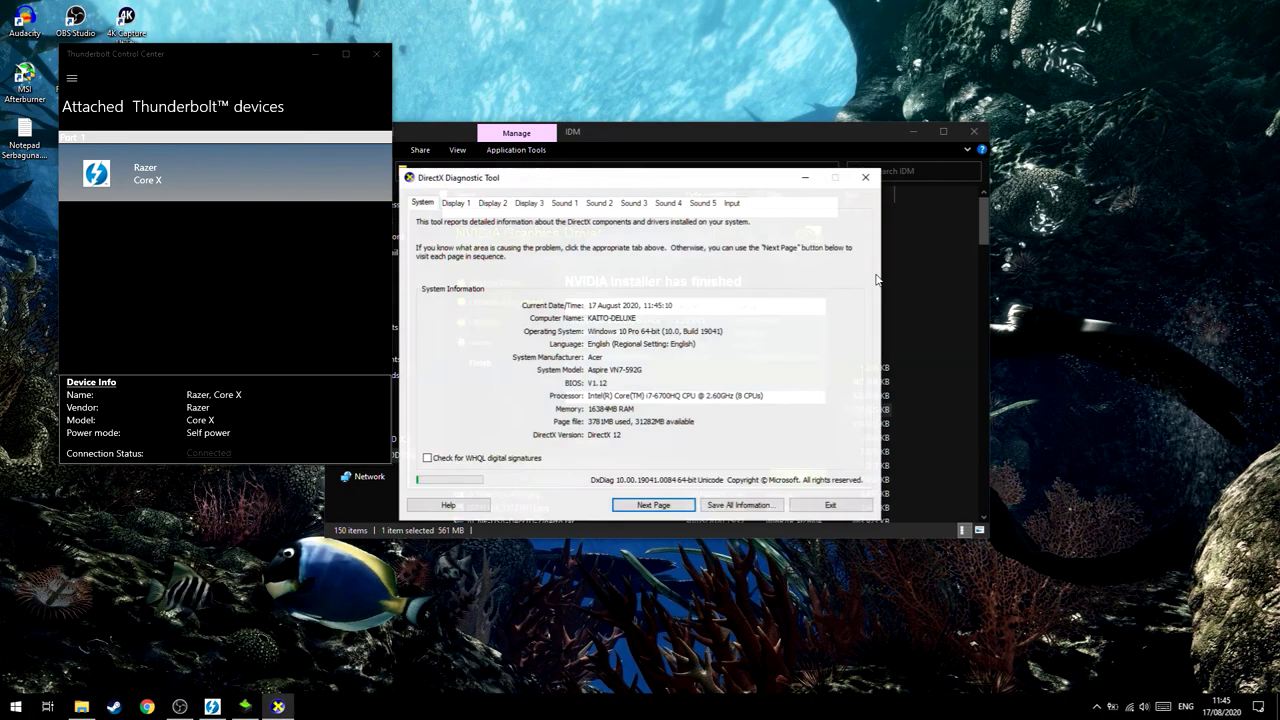
left_click(462, 201)
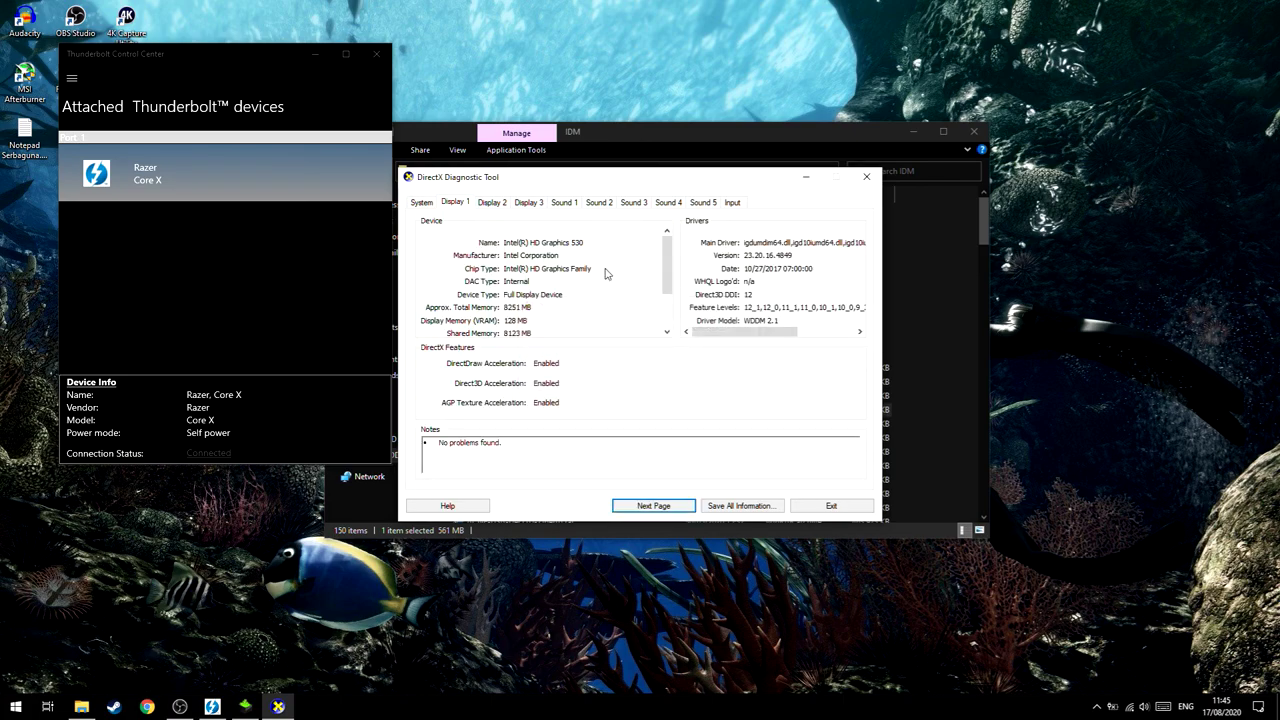
left_click(496, 203)
left_click(533, 203)
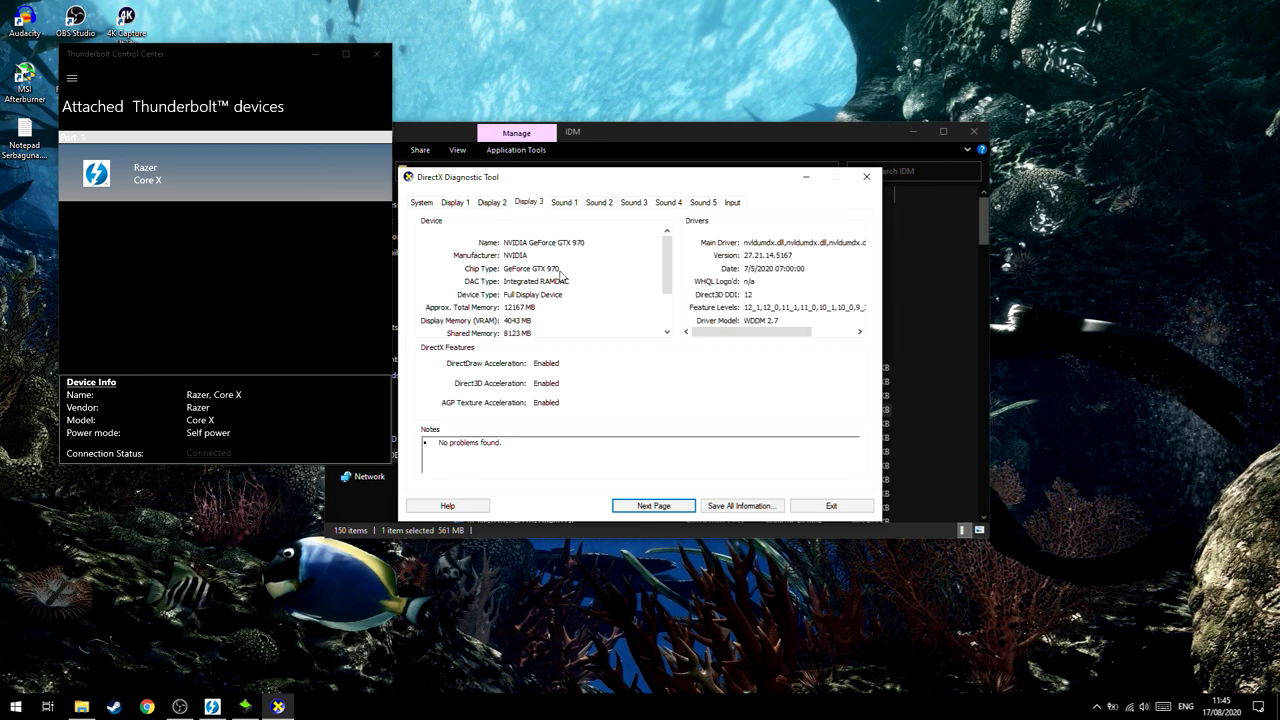